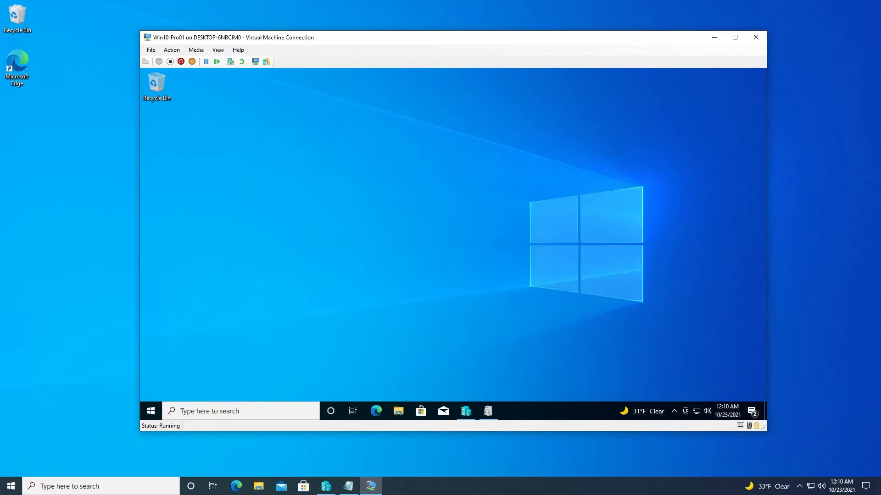
# - Check the Hyper-V Platform option in the guest's Windows Features and view the guest's Hyper-V Manager
pyautogui.click(488, 412)
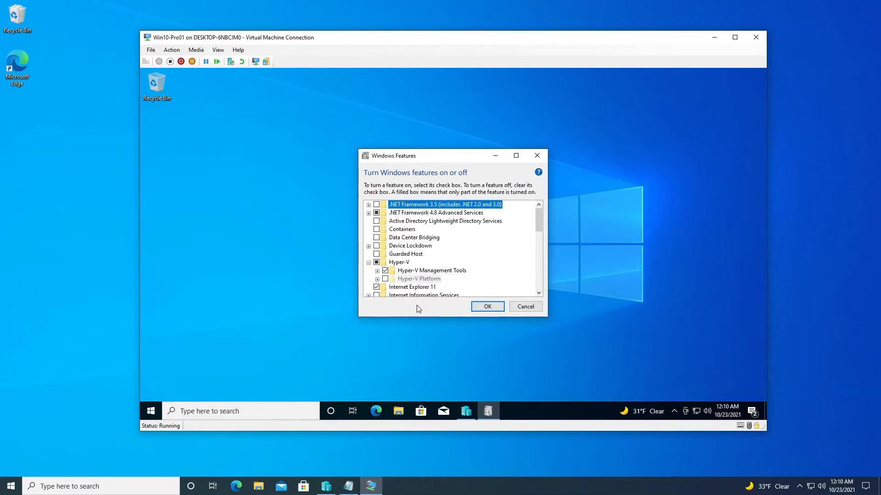
pyautogui.click(466, 411)
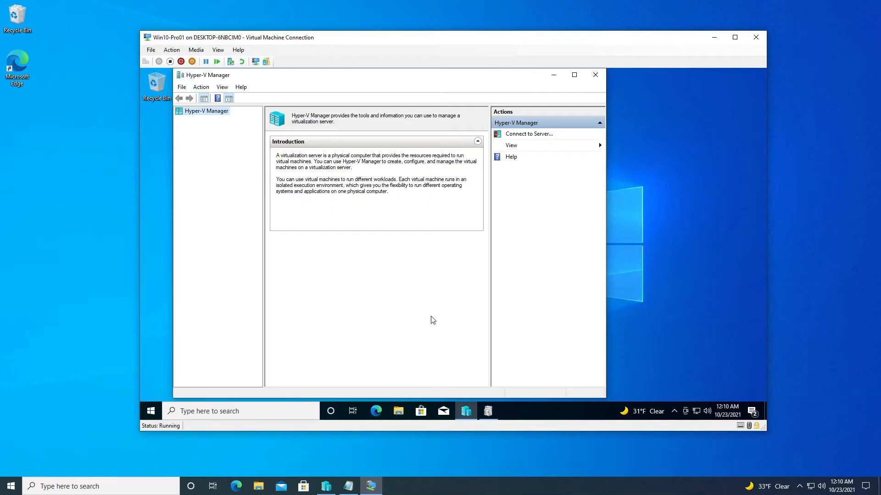
# - Shut down the Win10-Pro01 guest and close its connection window
pyautogui.click(150, 411)
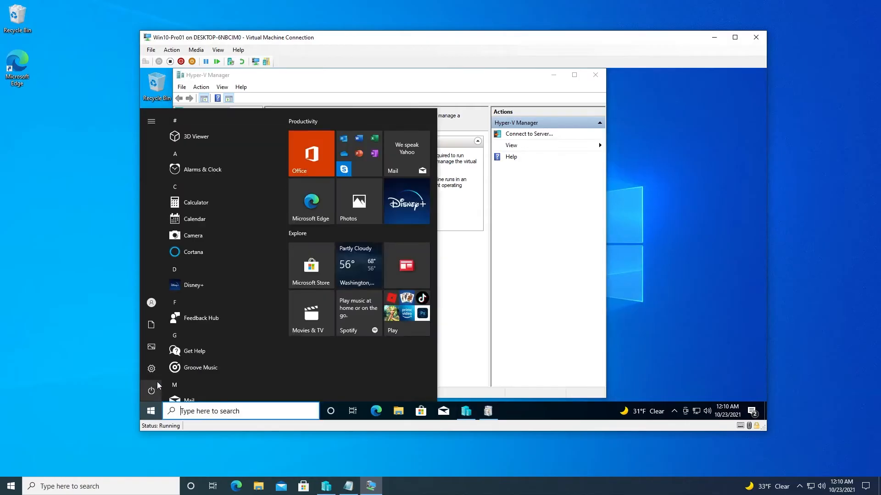
pyautogui.click(153, 388)
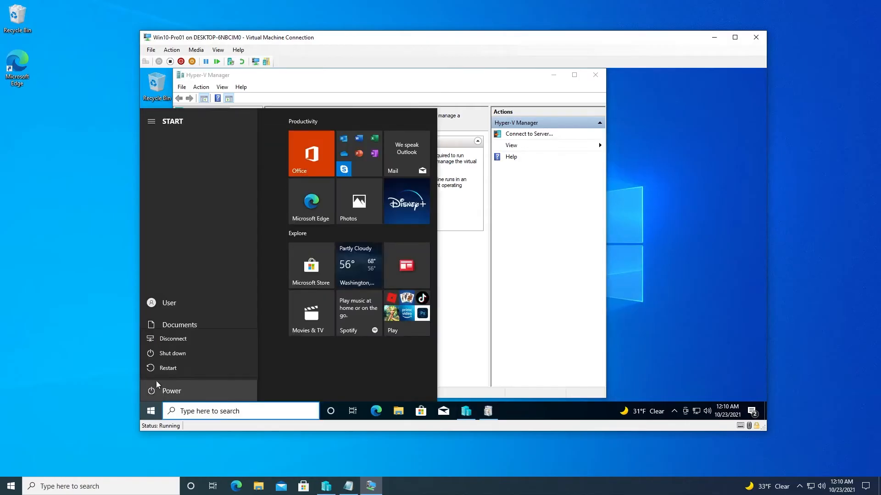
pyautogui.click(163, 354)
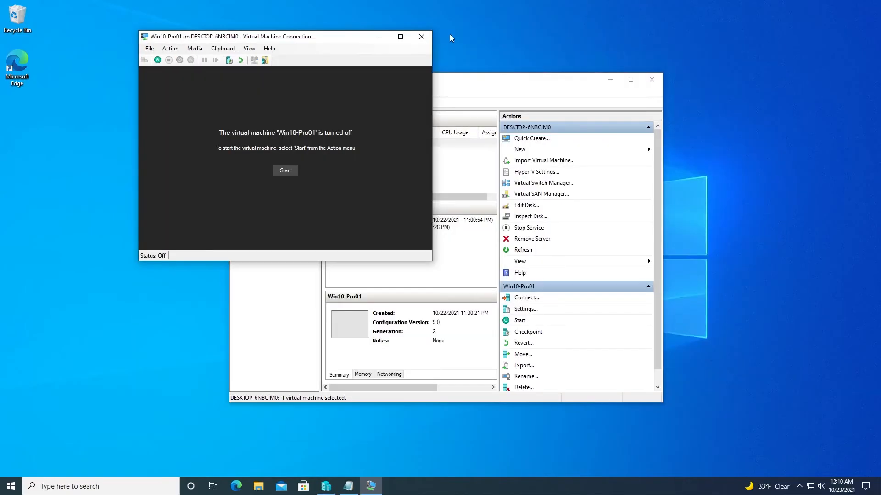
pyautogui.click(423, 39)
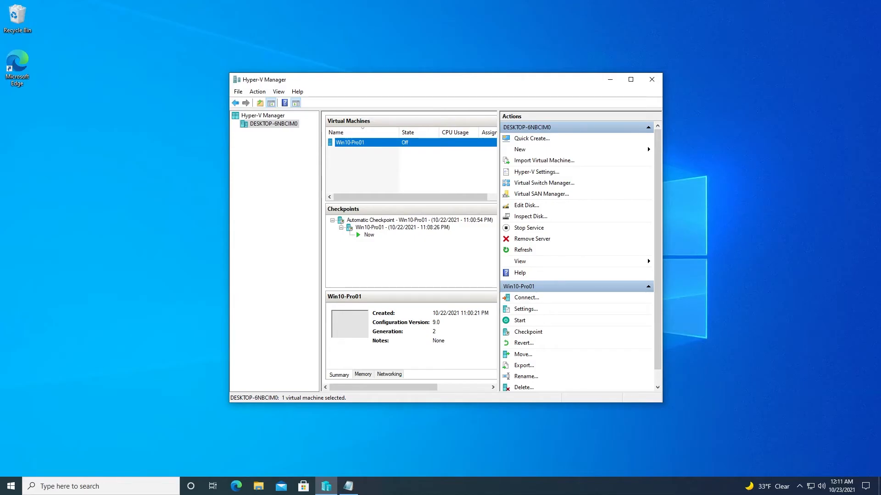
# - Open Windows PowerShell as administrator on the host
pyautogui.press('super')
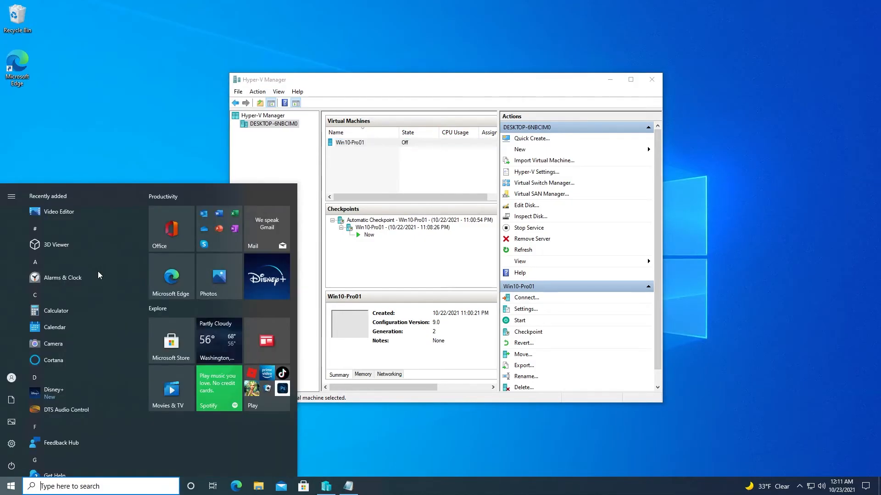
pyautogui.write('powesh')
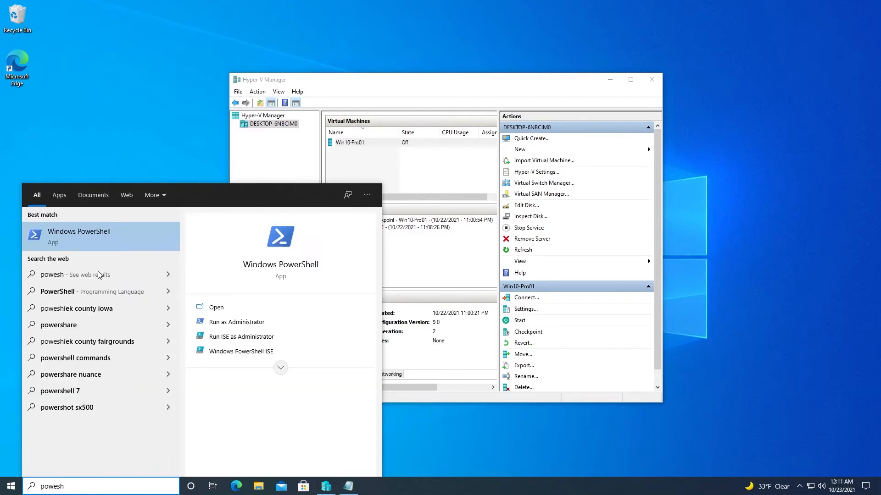
pyautogui.rightClick(97, 237)
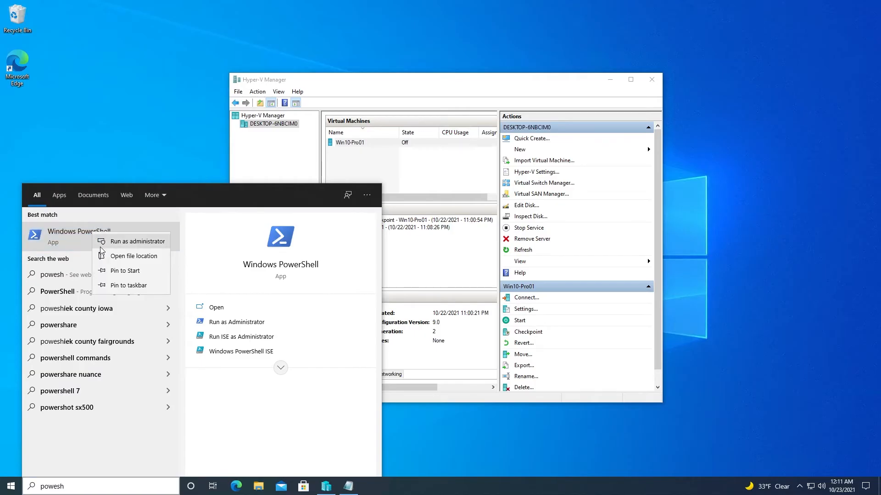
pyautogui.click(101, 246)
pyautogui.click(209, 131)
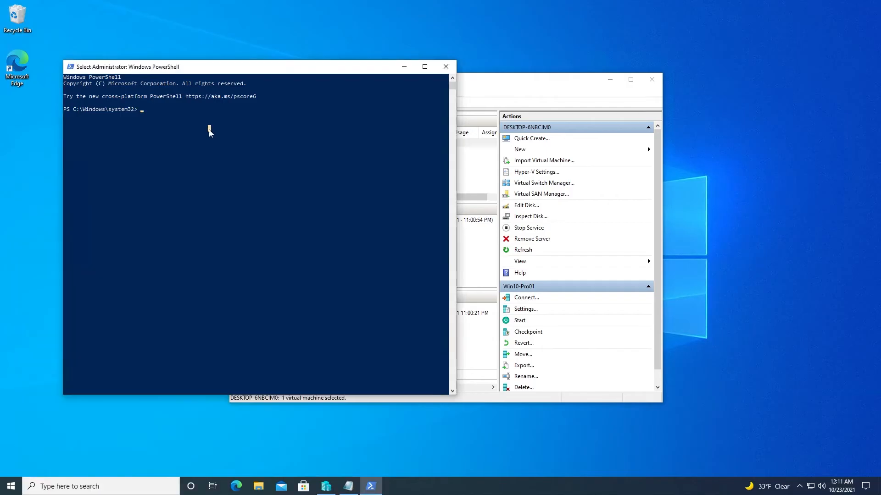
# - Switch to Notepad and replace the <VMName> placeholder in the Set-VMProcessor command with Win10-Pro01
pyautogui.click(348, 486)
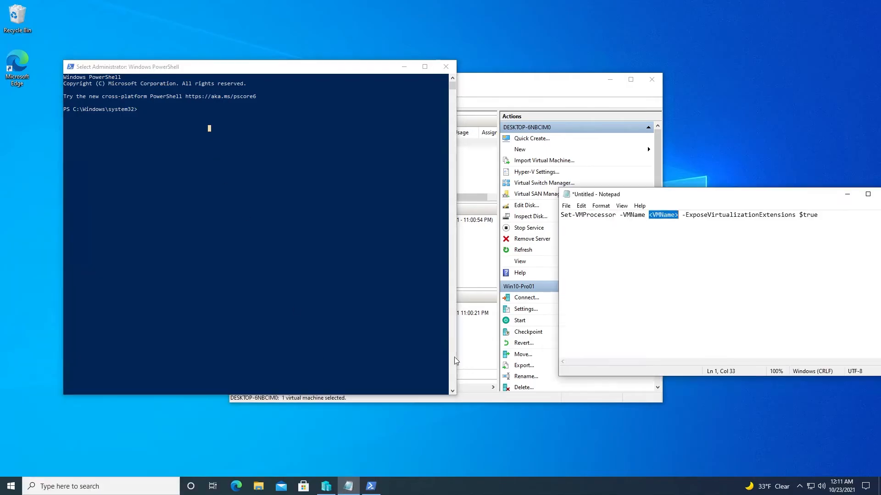
pyautogui.click(657, 216)
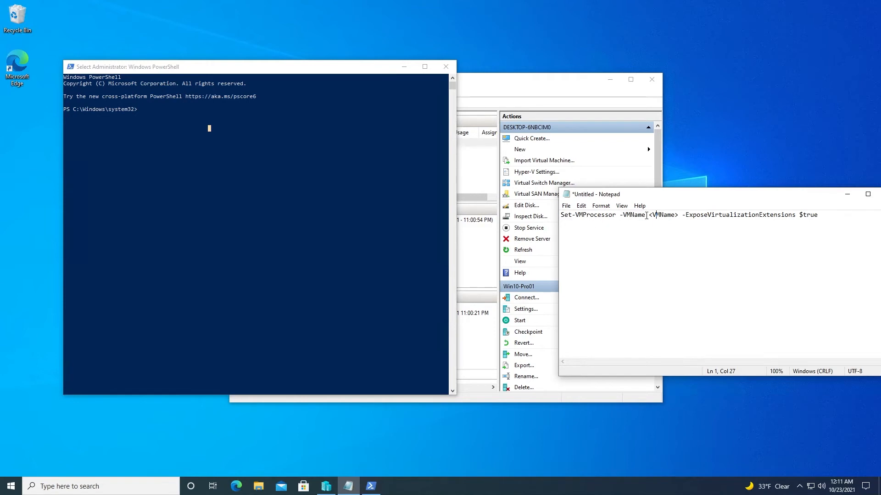
pyautogui.moveTo(648, 215); pyautogui.dragTo(678, 212)
pyautogui.moveTo(697, 194); pyautogui.dragTo(732, 190)
pyautogui.click(551, 80)
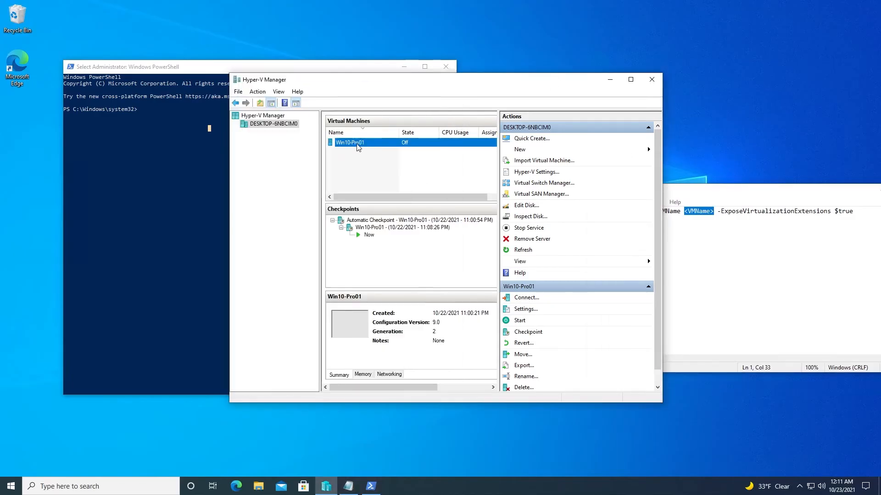
pyautogui.click(712, 210)
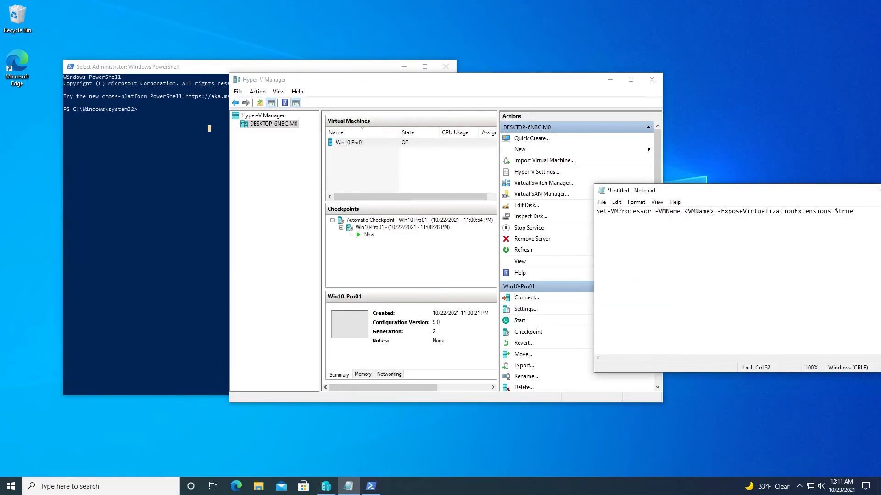
pyautogui.moveTo(716, 212); pyautogui.dragTo(684, 212)
pyautogui.write('Win10-Pro01')
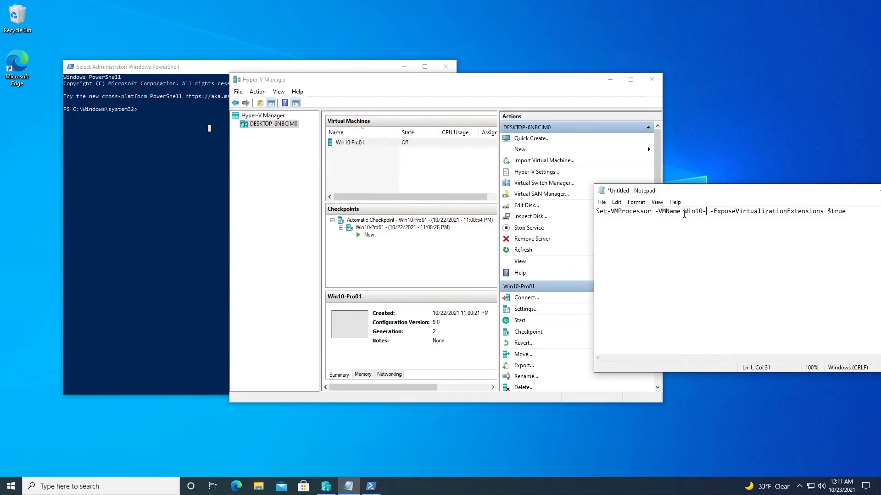
# - Copy the command into PowerShell, run Set-VMProcessor -VMName Win10-Pro01 -ExposeVirtualizationExtensions $true, and close PowerShell
pyautogui.hotkey('ctrl', 'a')
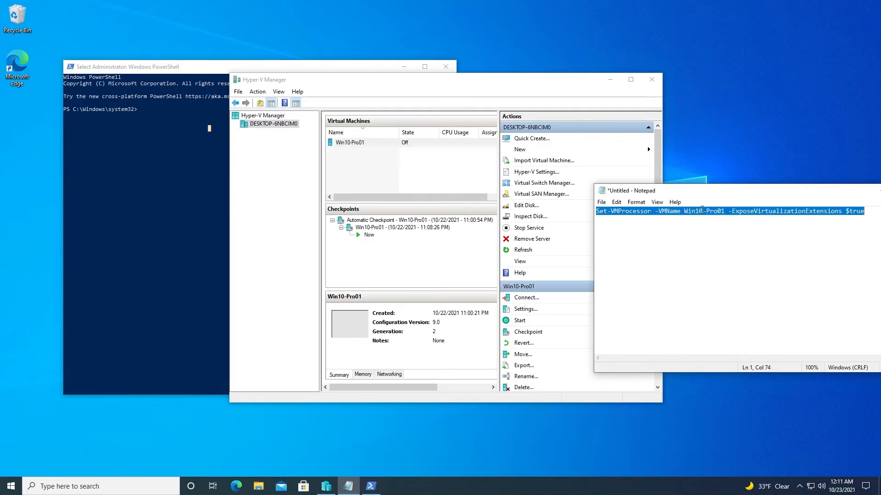
pyautogui.rightClick(701, 211)
pyautogui.click(716, 239)
pyautogui.click(179, 180)
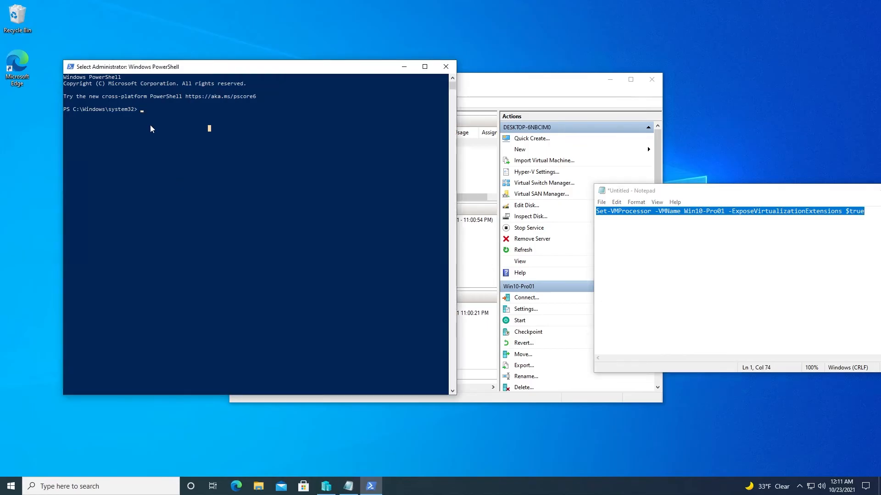
pyautogui.rightClick(151, 129)
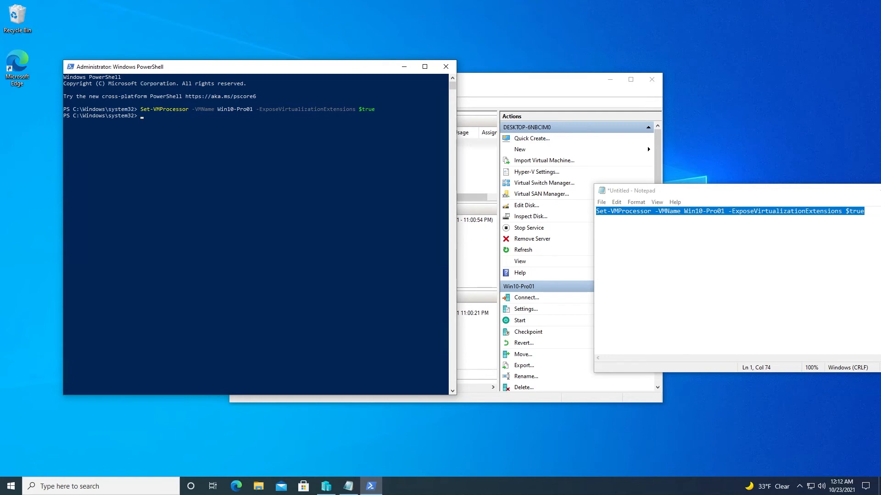
pyautogui.hotkey('alt', 'F4')
# - Put Notepad out of the way, then connect to the Win10-Pro01 virtual machine from Hyper-V Manager and start it
pyautogui.moveTo(762, 186); pyautogui.dragTo(513, 178)
pyautogui.click(633, 182)
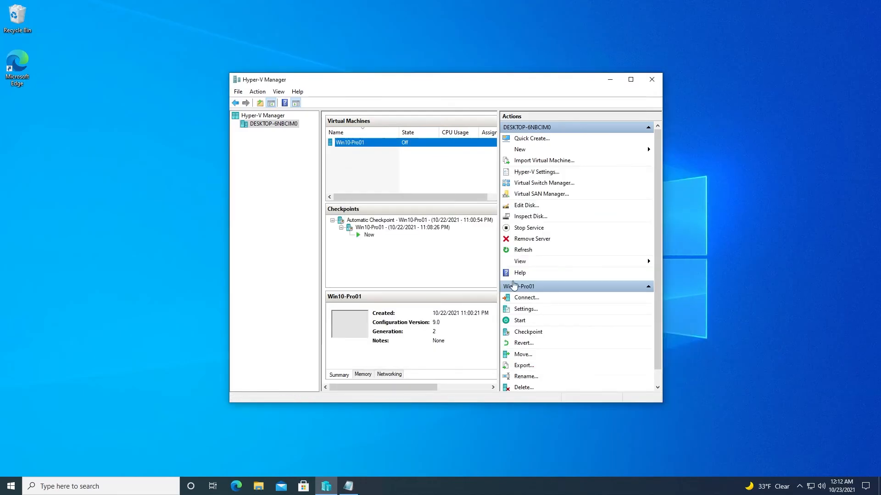
pyautogui.click(522, 298)
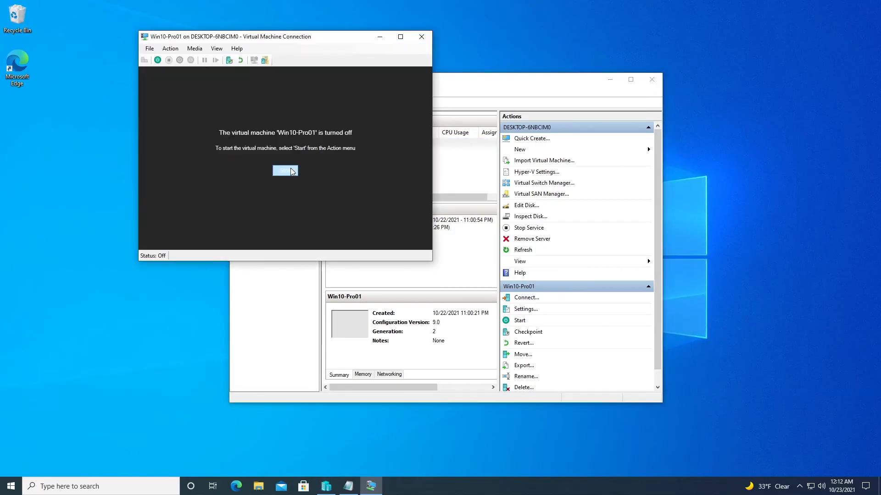
pyautogui.click(292, 171)
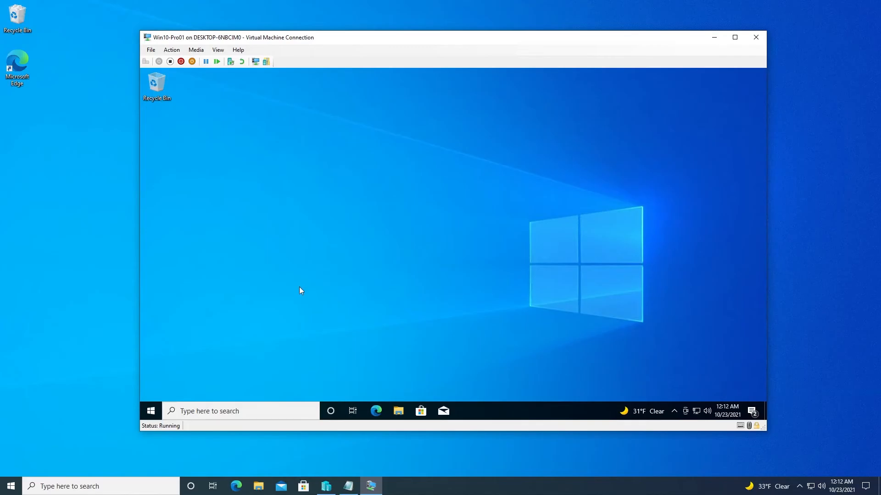
# - Enable Hyper-V Platform in the guest's Windows Features and restart the guest to finish the installation
pyautogui.press('super')
pyautogui.write('feature')
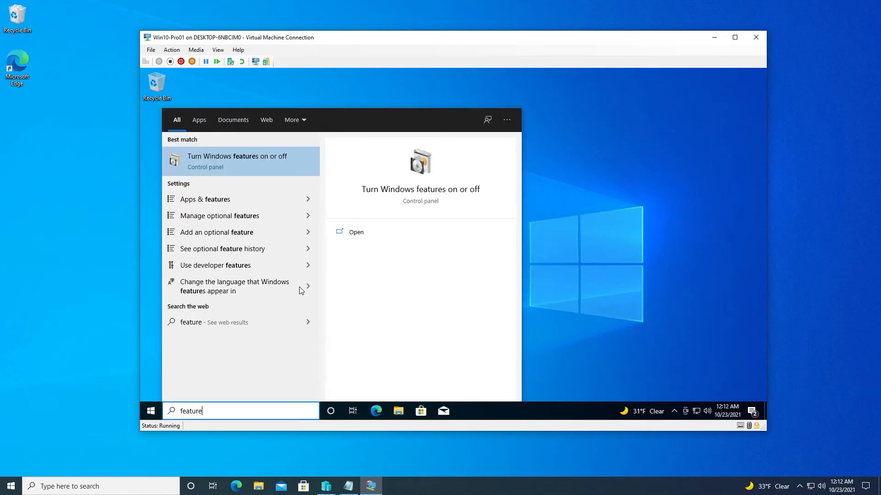
pyautogui.press('Return')
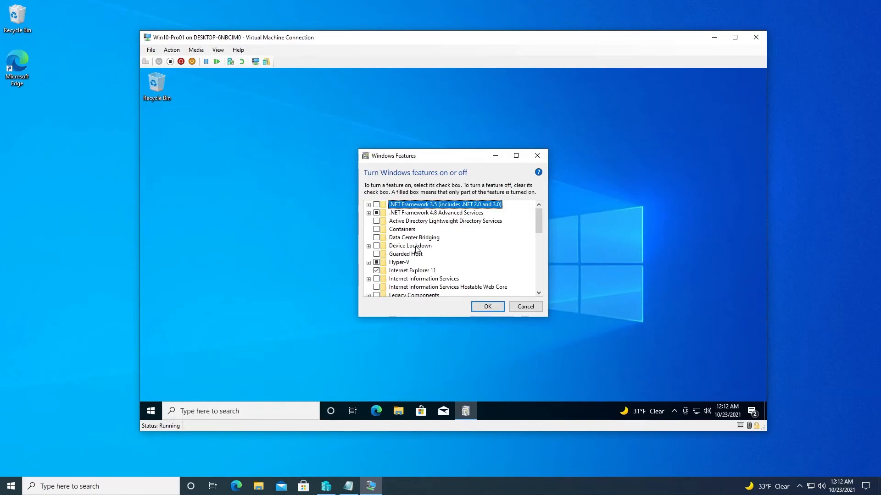
pyautogui.click(368, 263)
pyautogui.click(385, 278)
pyautogui.click(478, 308)
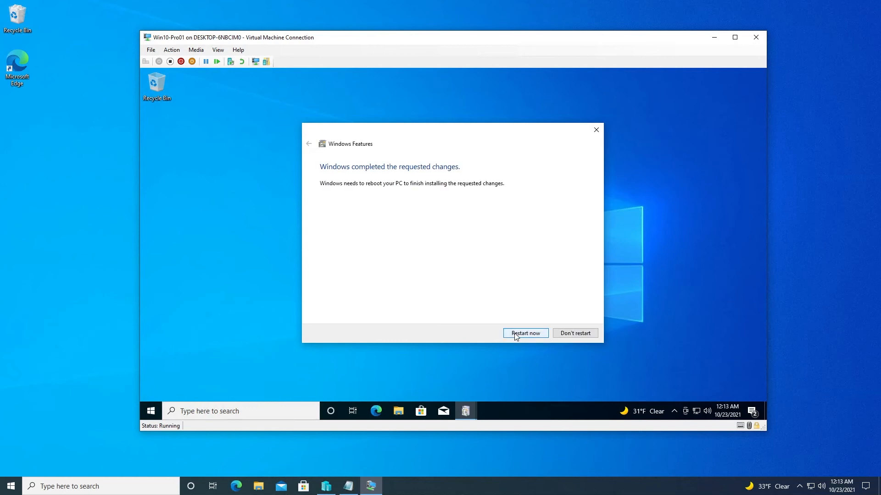
pyautogui.click(515, 334)
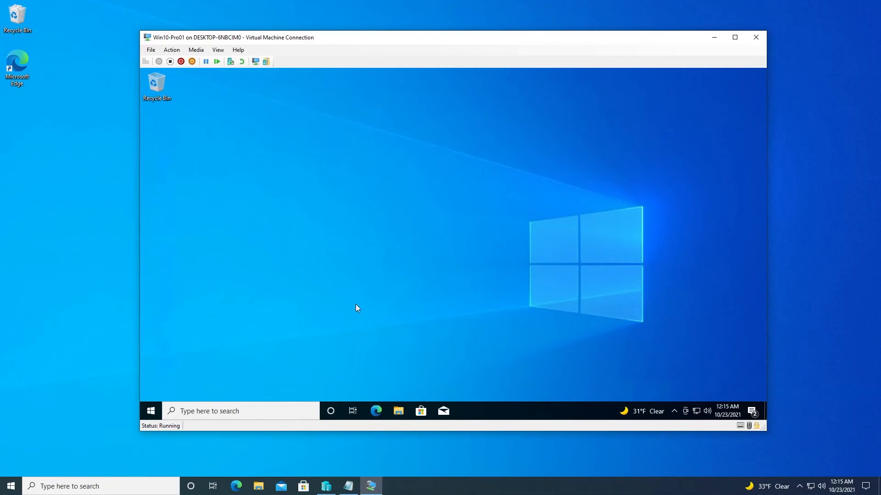
# - Open Hyper-V Manager inside the guest and bring up the New Virtual Machine Wizard
pyautogui.press('super')
pyautogui.write('hyperv')
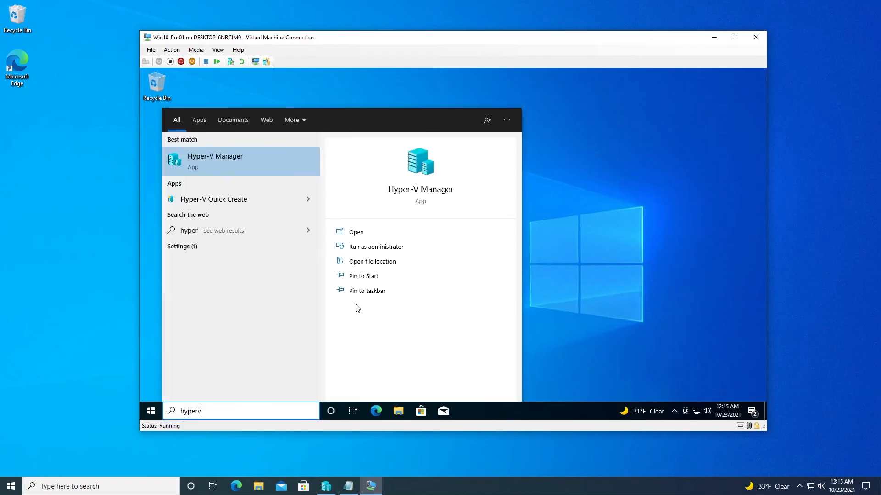
pyautogui.press('Return')
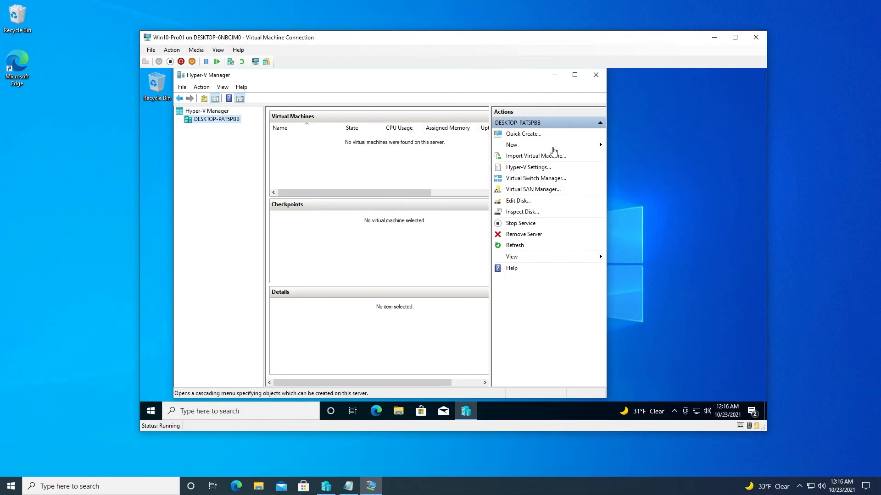
pyautogui.click(555, 146)
pyautogui.click(627, 150)
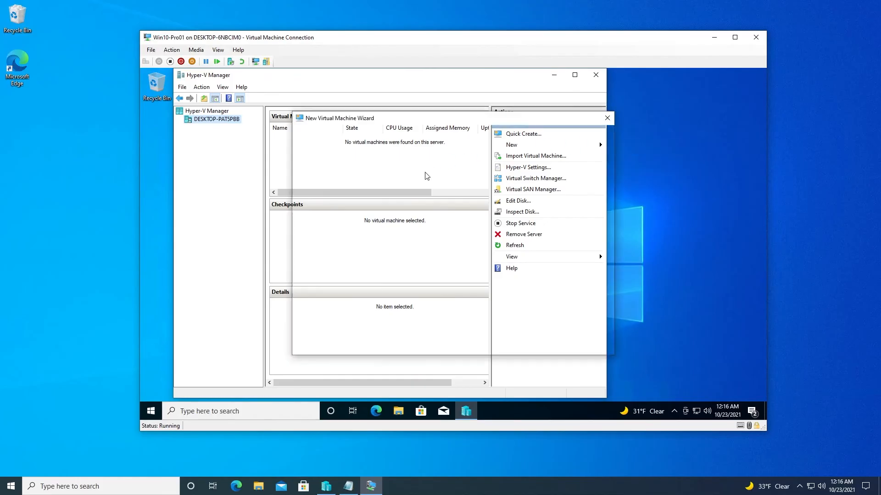
pyautogui.click(578, 343)
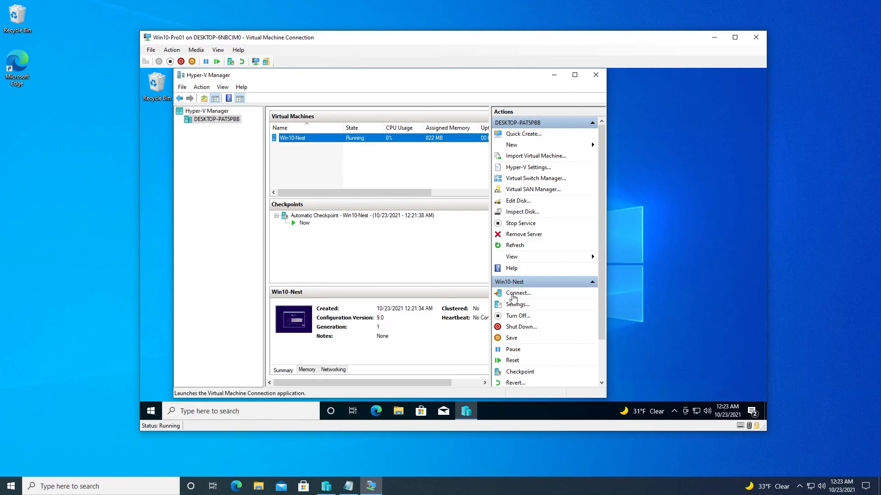
# - Connect to the nested Win10-Nest virtual machine from the guest's Hyper-V Manager
pyautogui.click(513, 296)
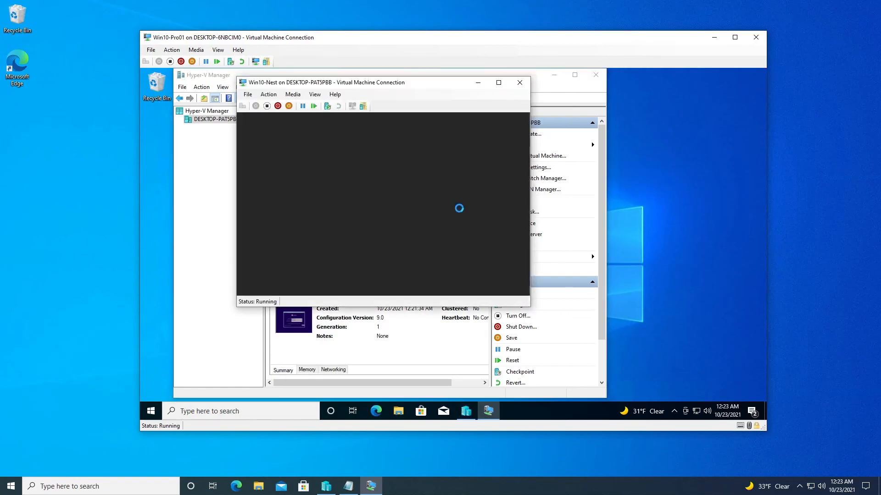